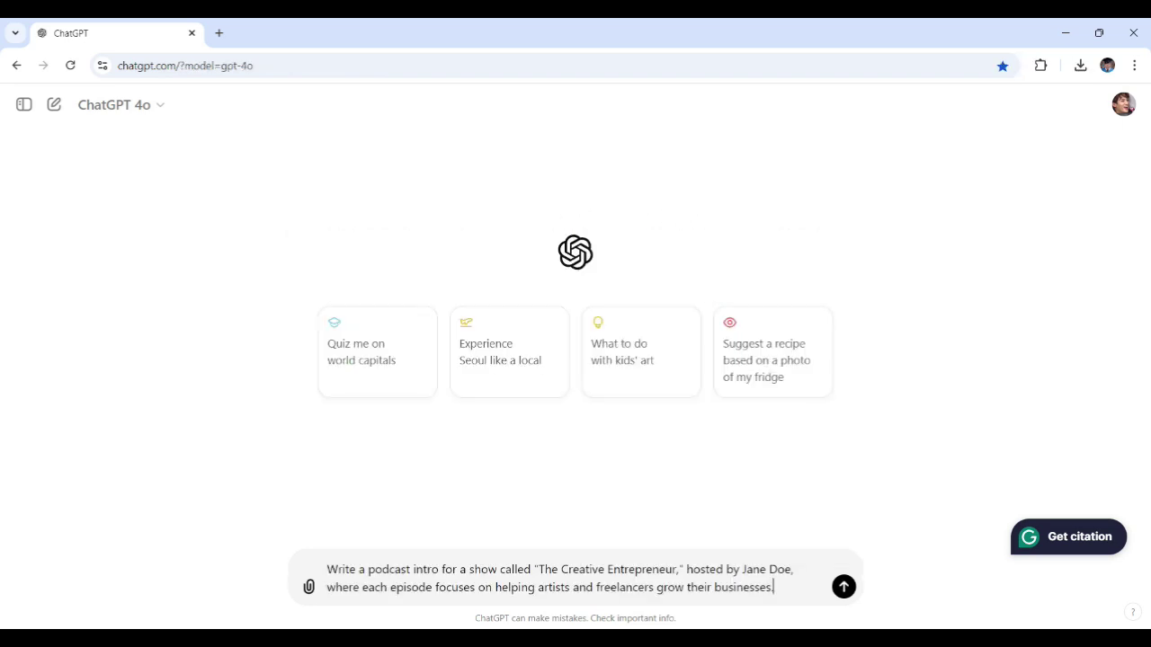
- Submit the prepared prompt asking for a podcast intro for "The Creative Entrepreneur."
key(Return)
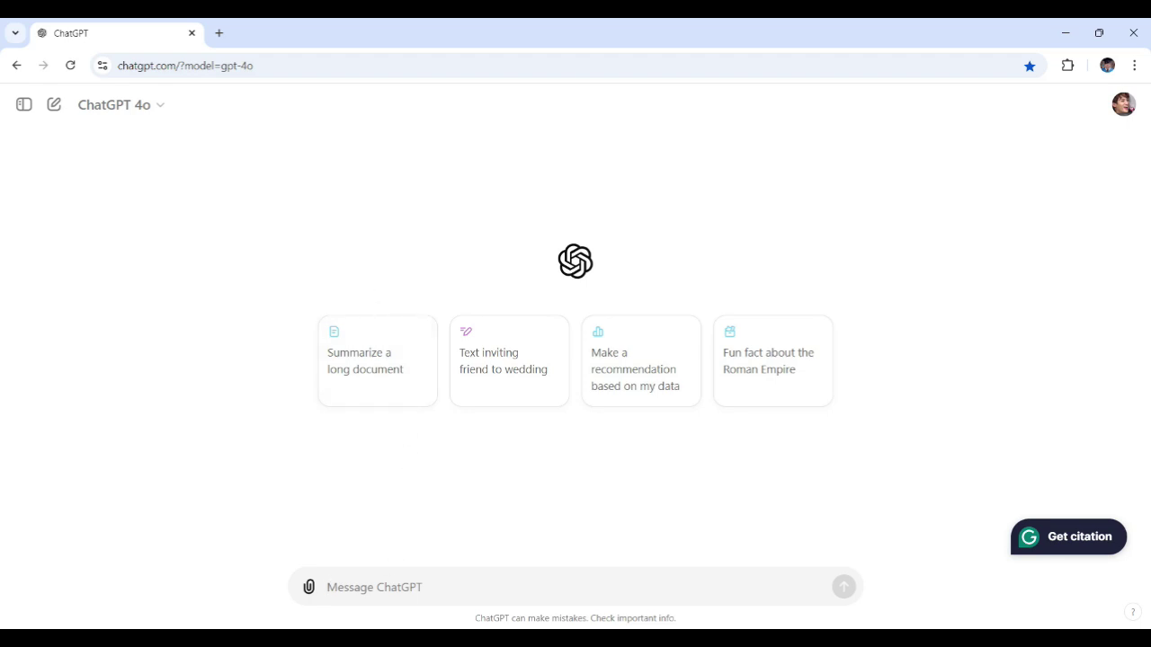
- Ask for an engaging podcast intro hook for a show about productivity hacks that help busy professionals maximize their time
text(Write an engaging podcast intro hook for a show about productivity hacks that help busy professionals maximize their time)
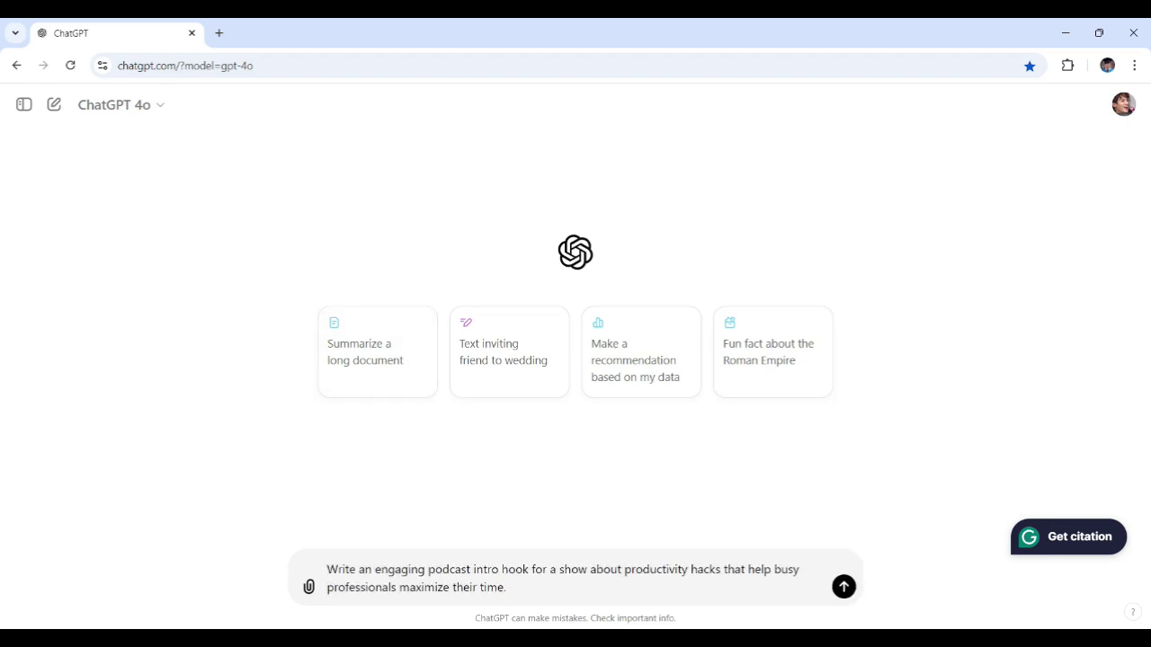
text(.)
drag(326, 569, 720, 570)
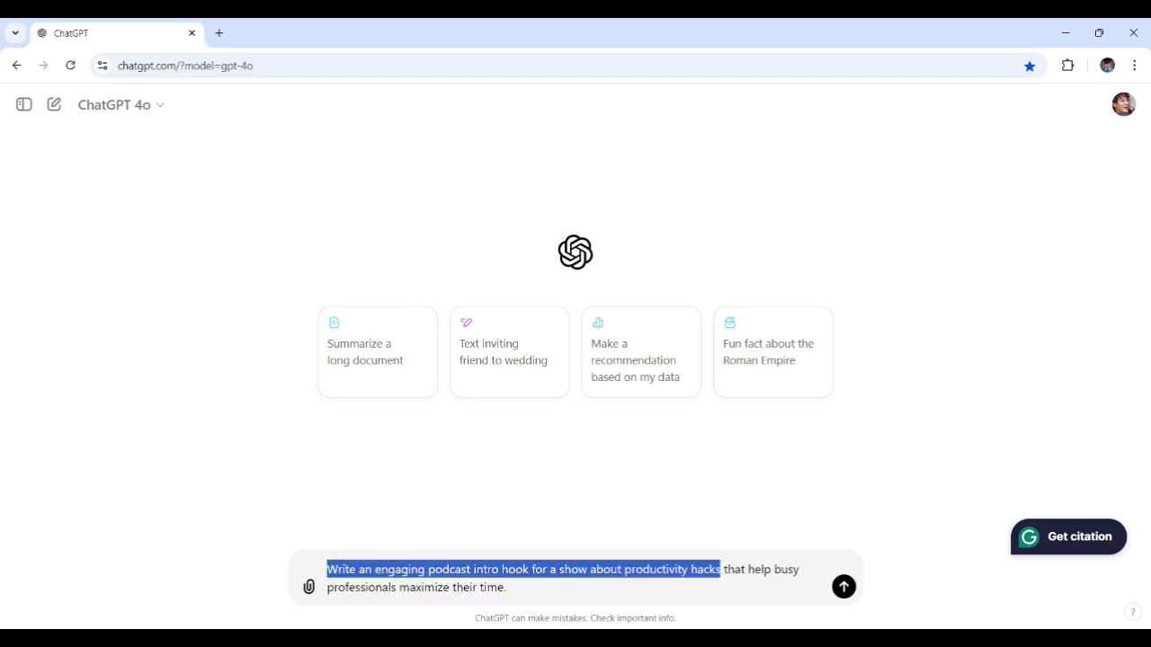
click(556, 569)
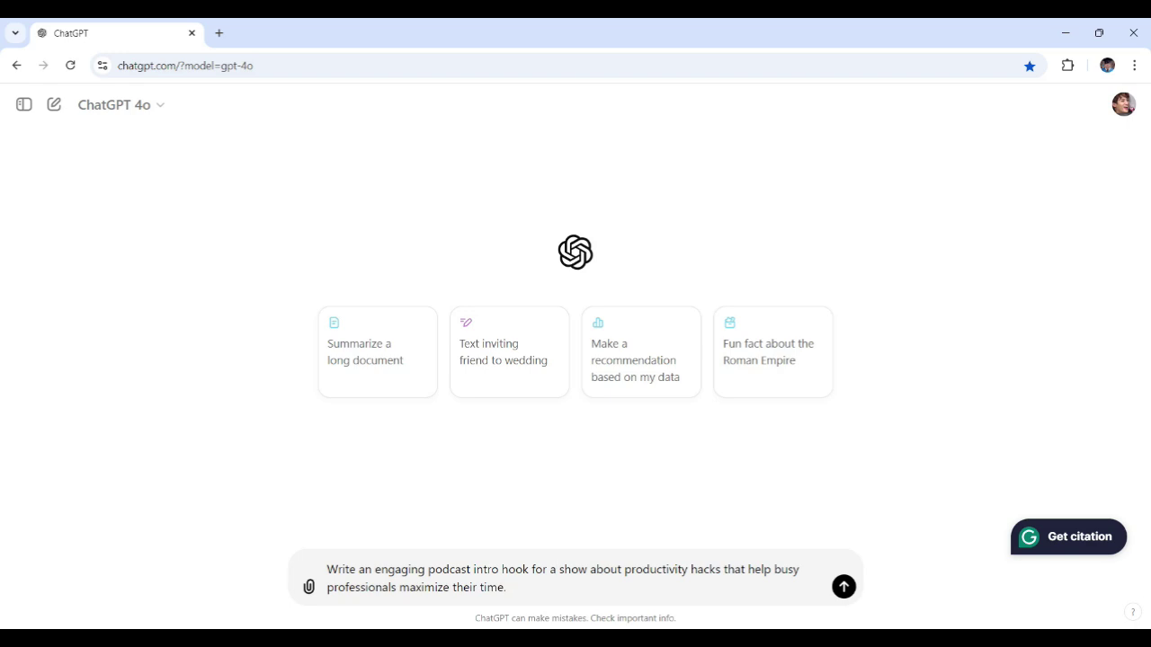
key(Return)
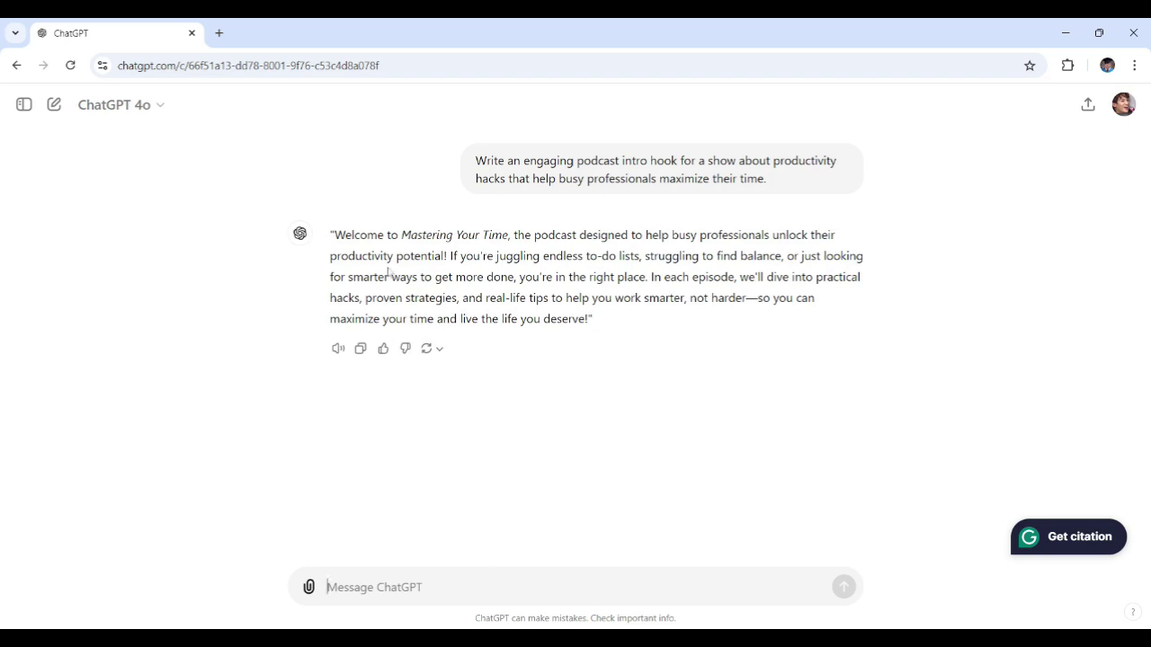
- Review the generated productivity podcast hook, checking the show title and the full intro paragraph
drag(401, 234, 508, 235)
click(550, 251)
triple_click(569, 315)
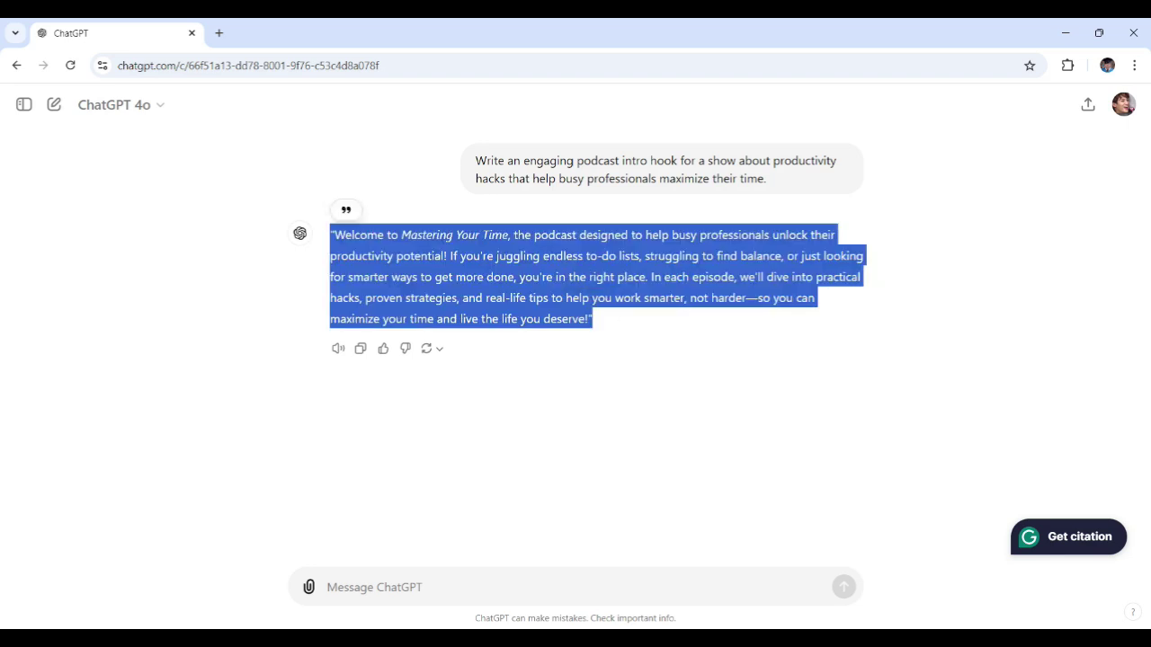
click(532, 315)
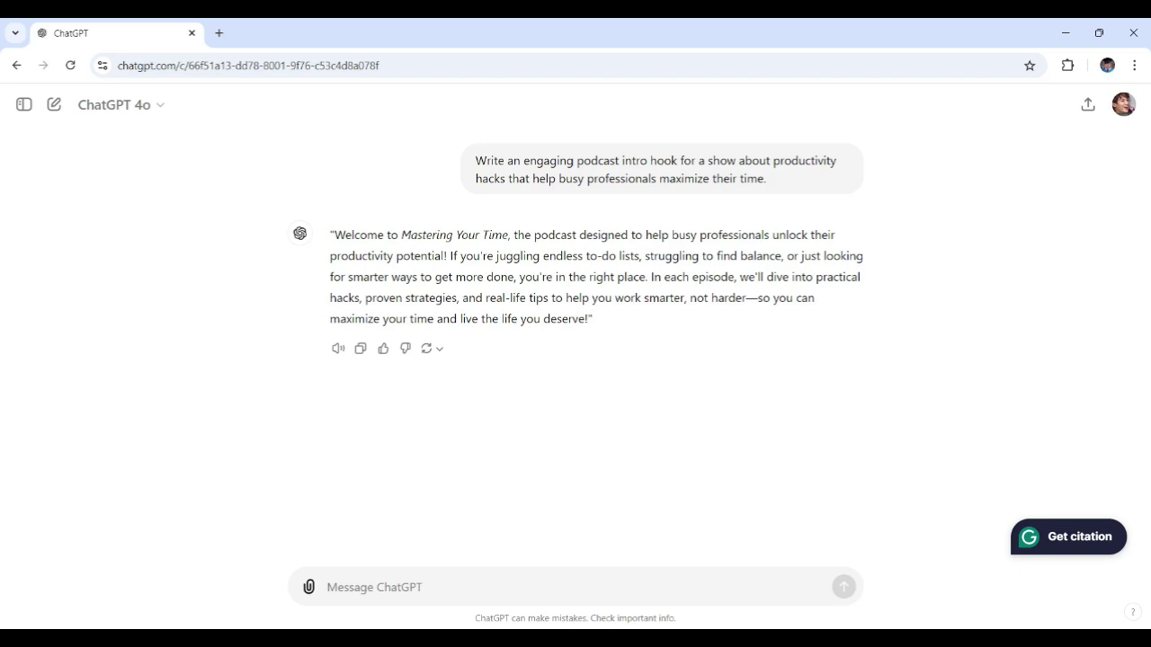
triple_click(660, 275)
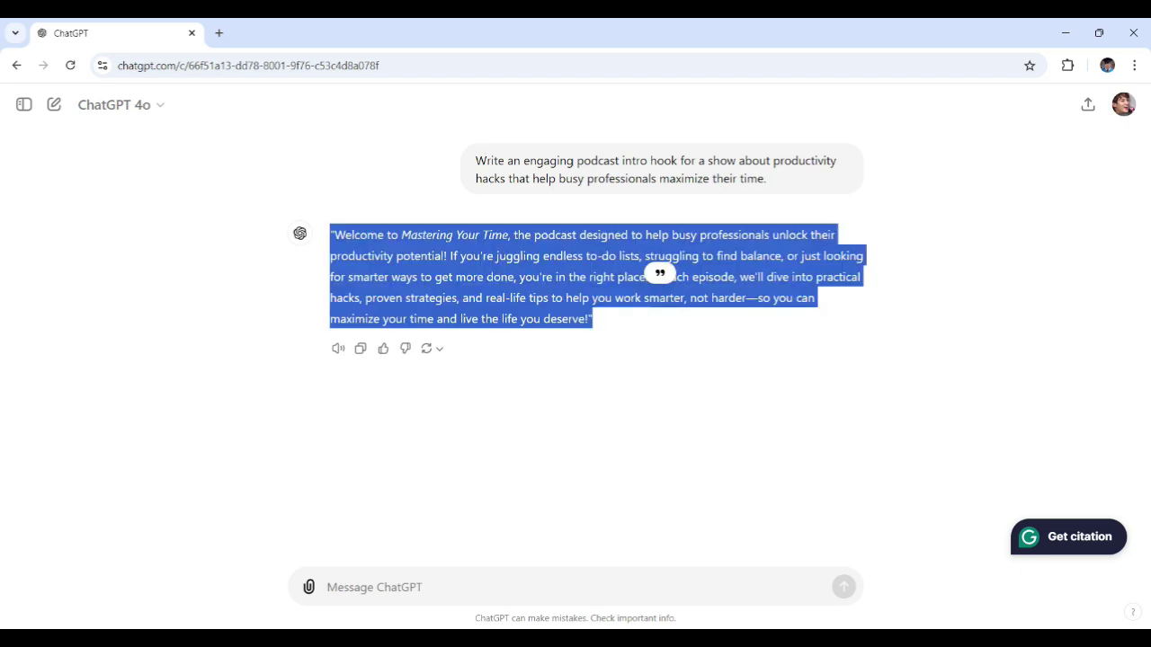
click(687, 344)
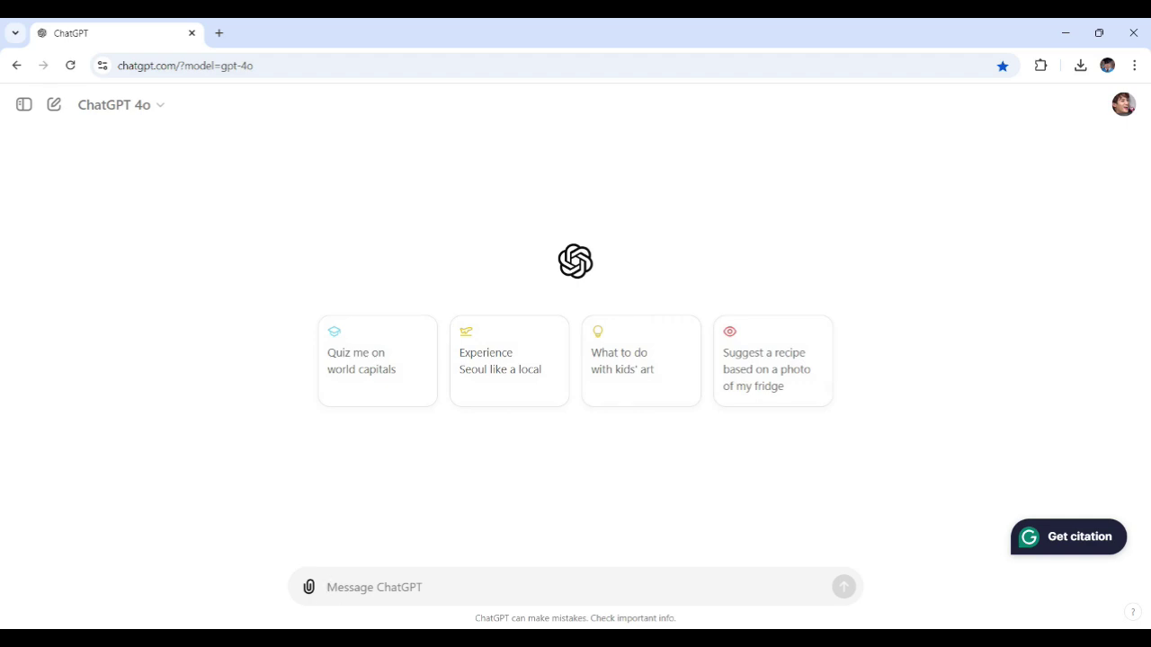
- Request a podcast intro for "The Creative Entrepreneur," naming its host, where each episode focuses on helping artists and freelancers grow their businesses
text(Write a podcast intro for a show called "The Creative Entrepreneur," hosted by Jane Doe, where each episode focuses on helping artists and freelancers grow their businesses.)
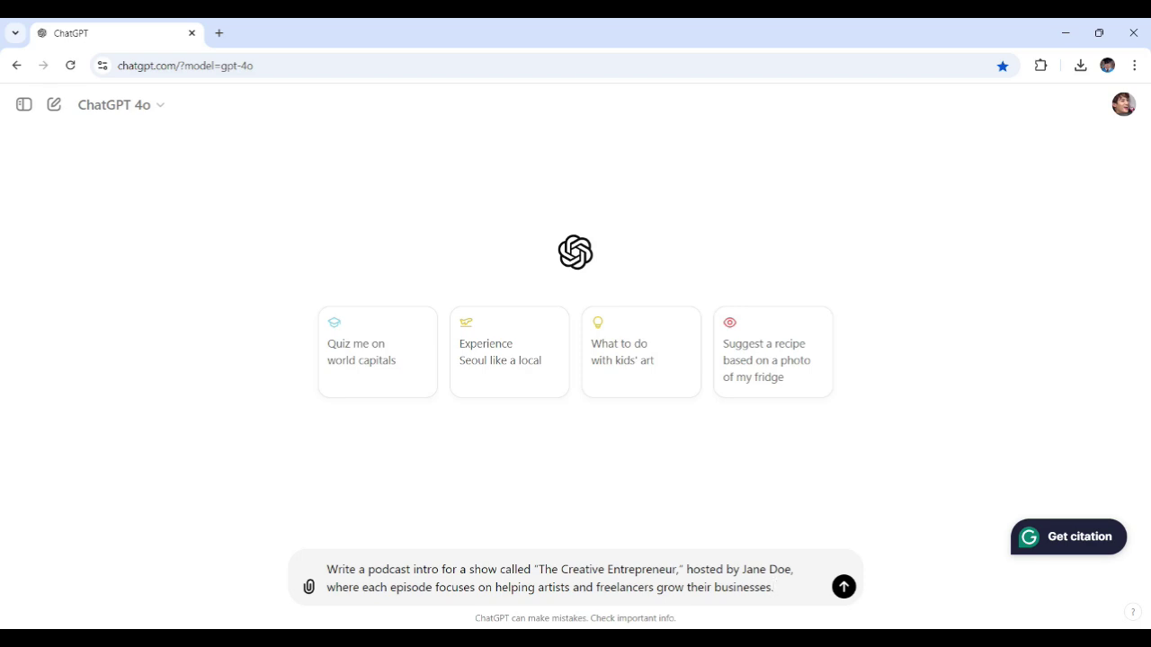
drag(743, 569, 790, 569)
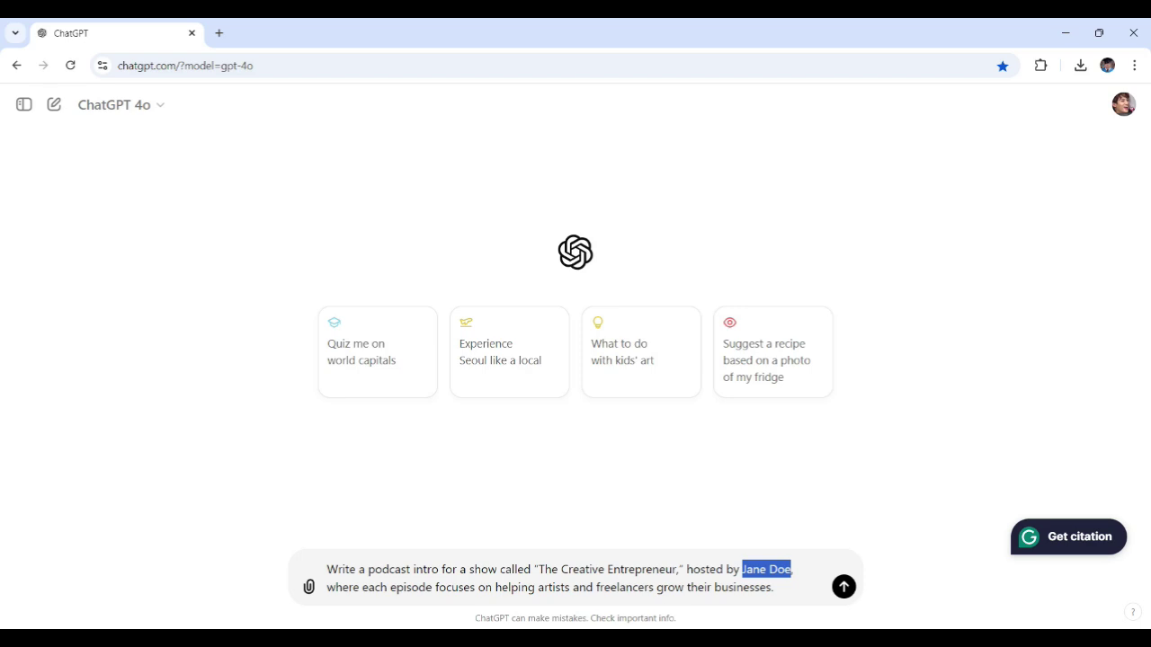
click(341, 587)
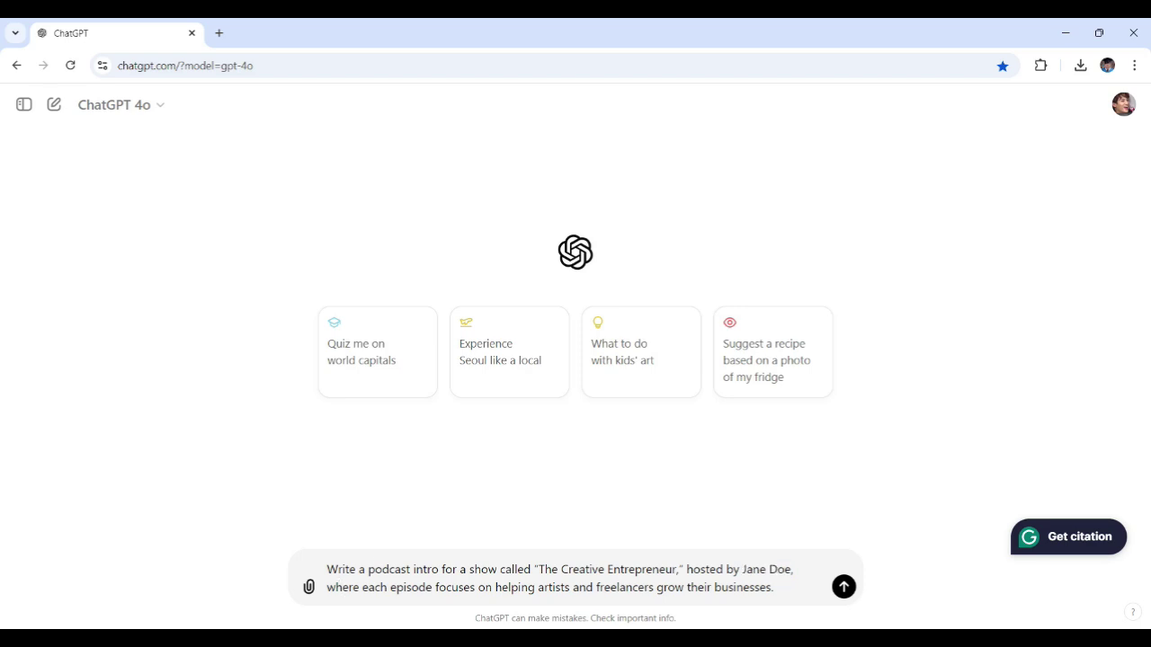
double_click(554, 587)
double_click(624, 588)
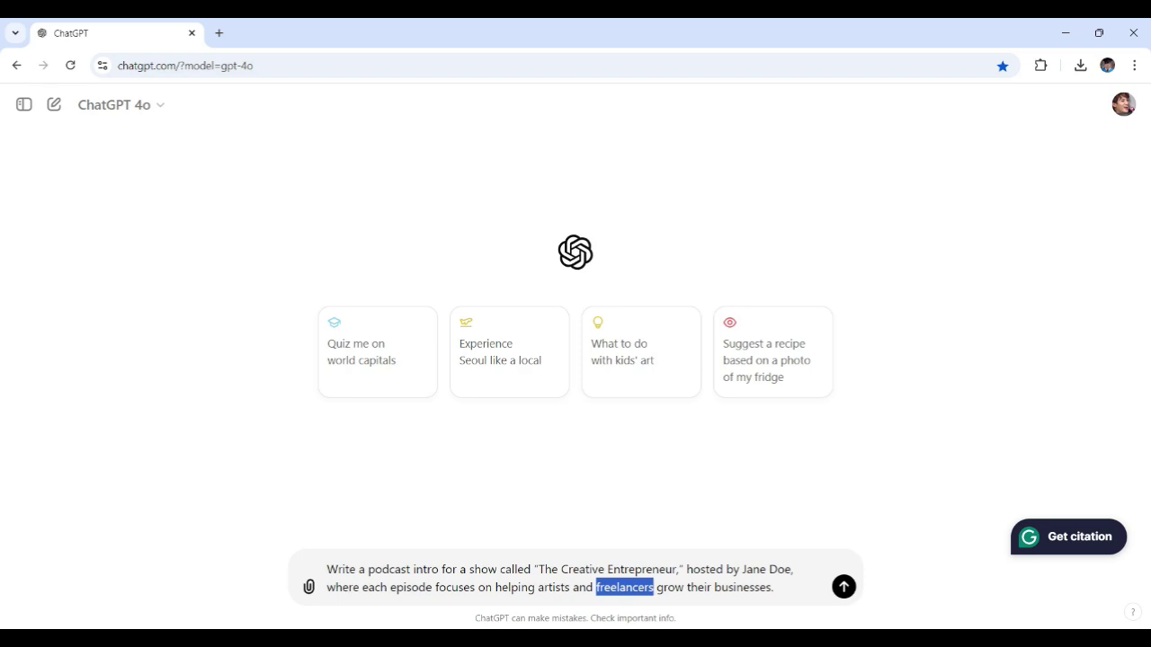
click(748, 588)
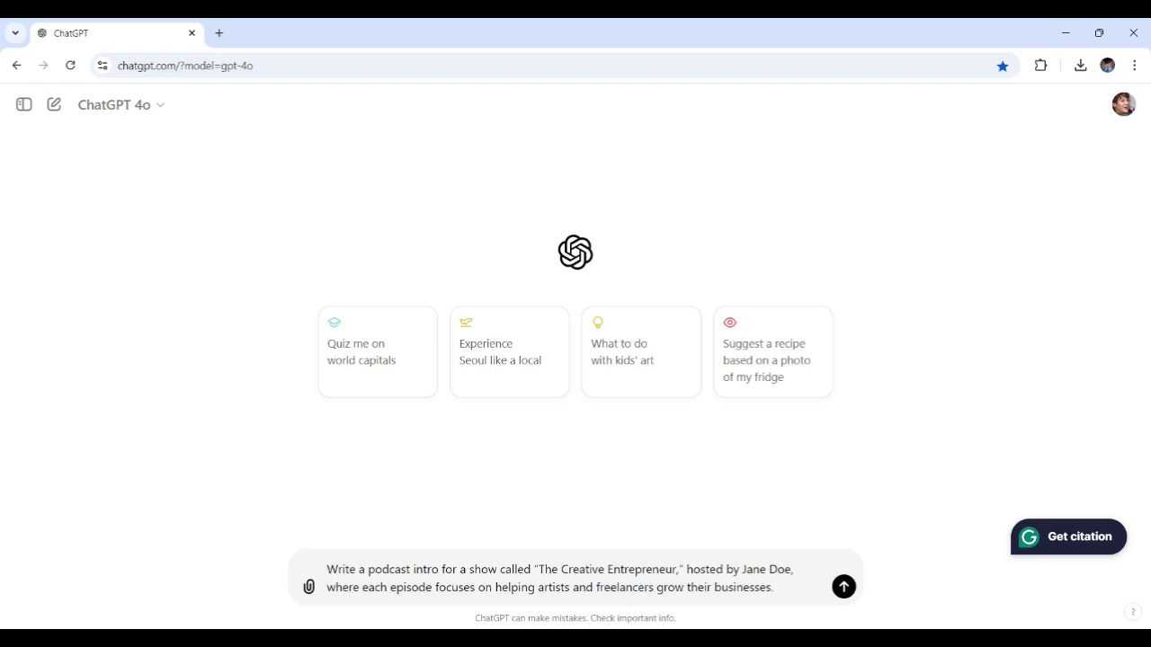
key(Return)
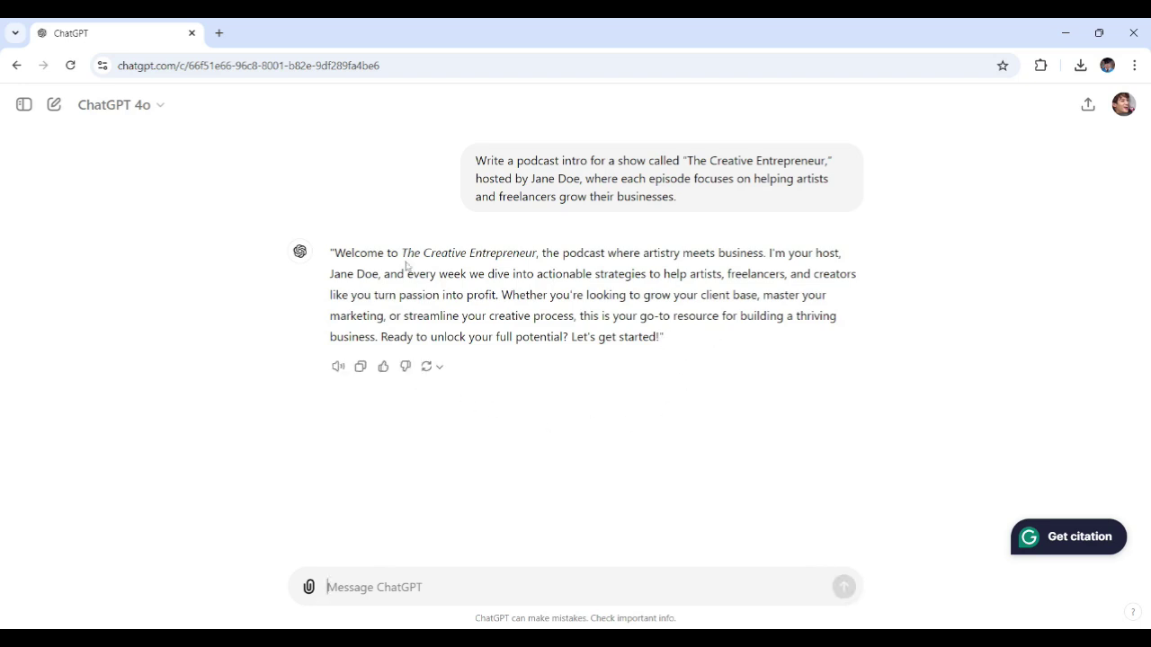
- Review the generated "The Creative Entrepreneur" intro, checking the show title, the host's name and the whole text
drag(401, 252, 537, 253)
click(537, 253)
drag(380, 274, 330, 274)
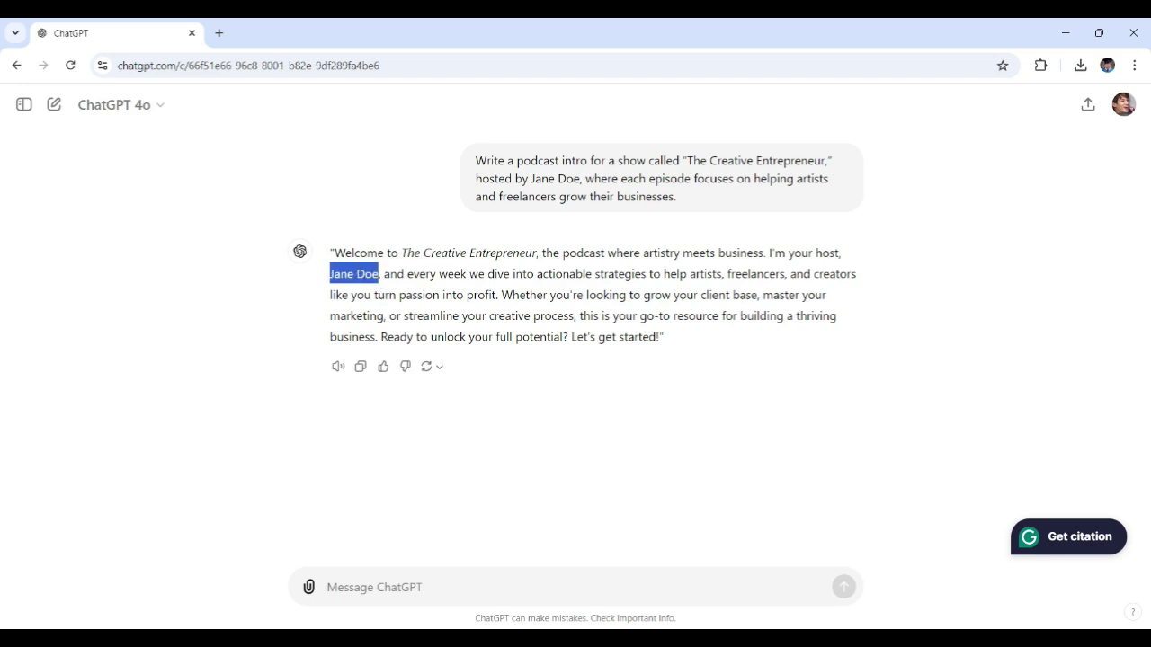
click(522, 286)
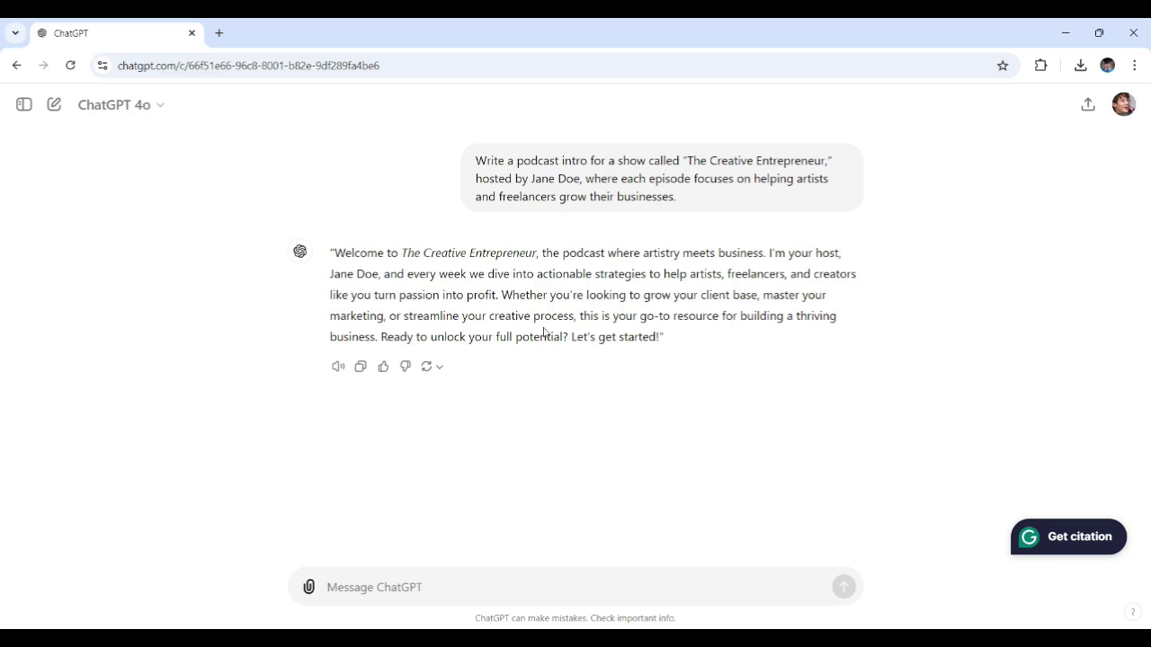
drag(675, 347, 319, 258)
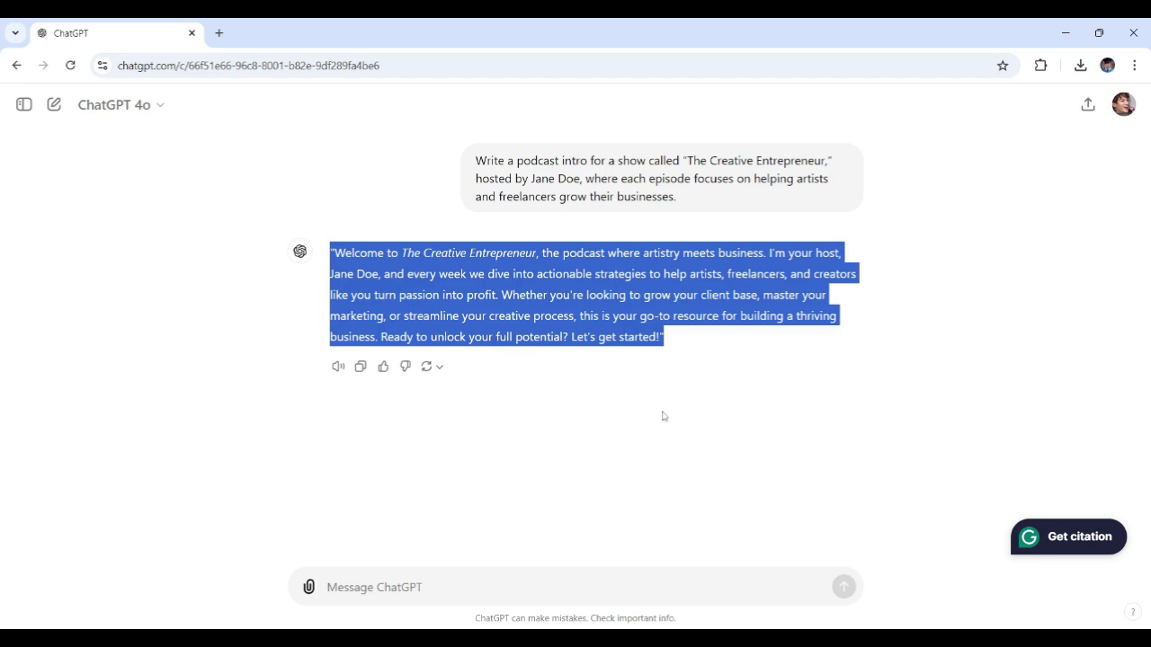
click(626, 409)
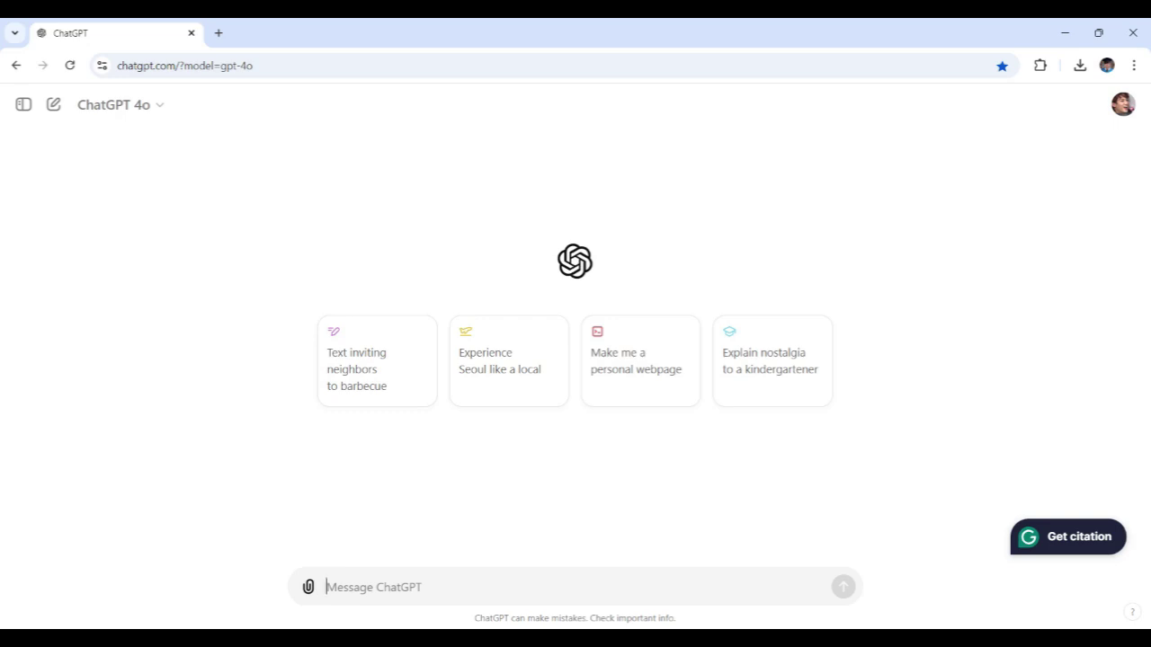
- Request a casual and funny podcast intro for an outdoor adventure podcast, naming a host who has a quirky sense of humor
text(Write a casual and funny podcast intro for an outdoor adventure podcast, hosted by Tom, who has a quirky sense of humor.)
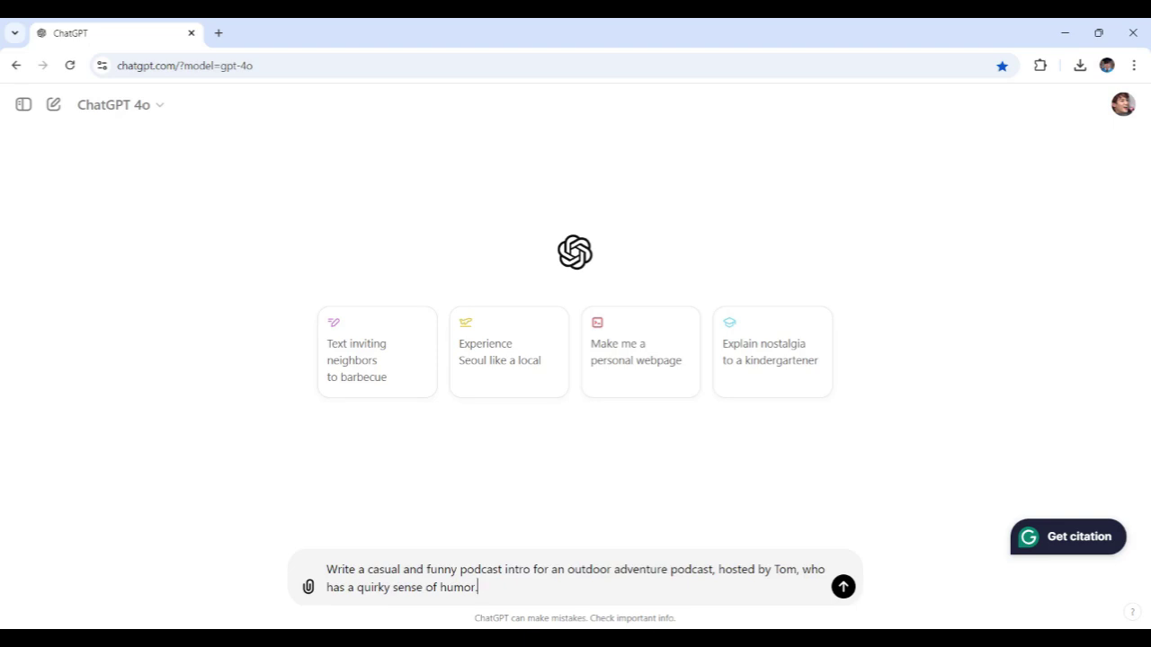
drag(567, 569, 668, 569)
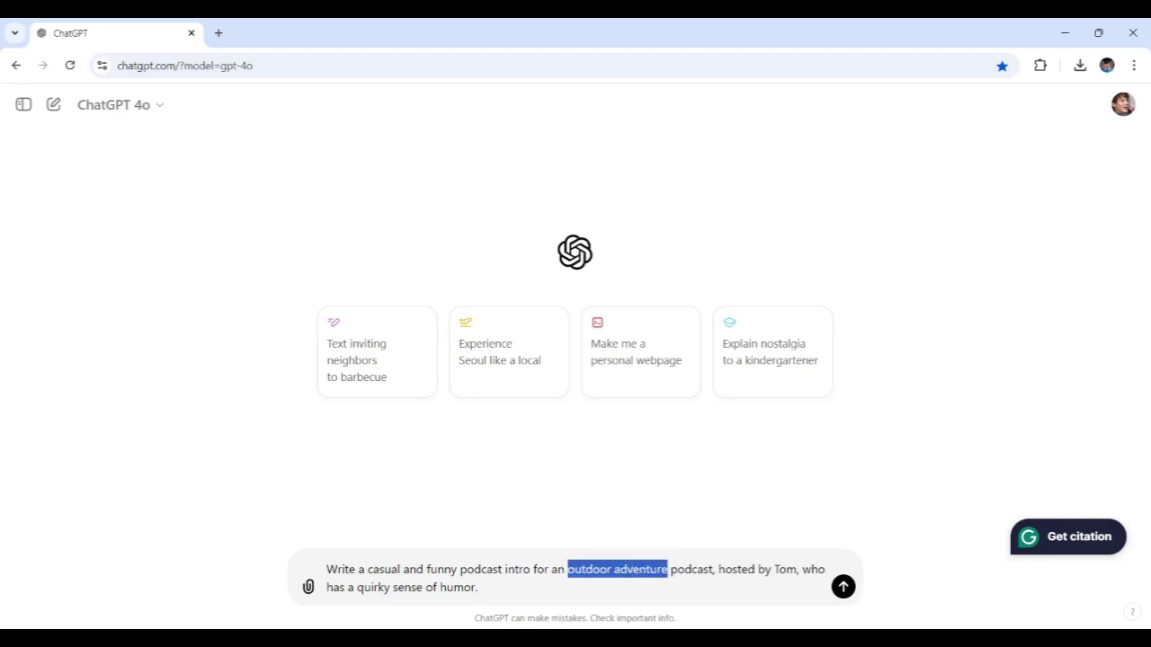
click(479, 587)
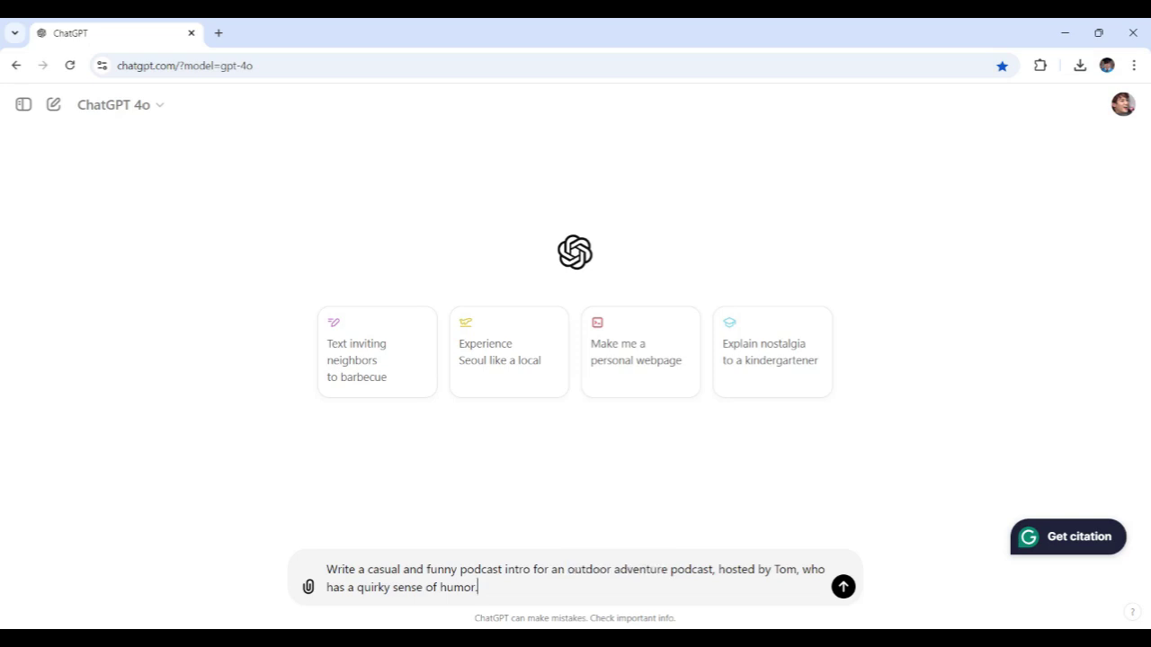
double_click(786, 569)
click(377, 588)
drag(356, 587, 475, 587)
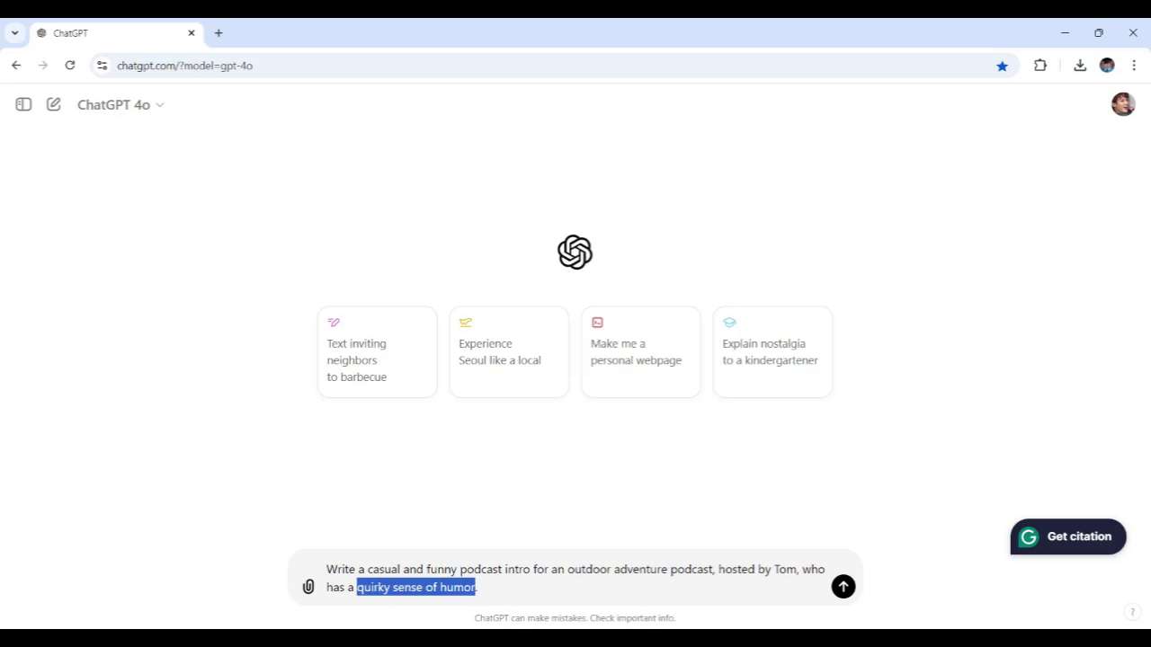
click(494, 589)
drag(368, 569, 456, 569)
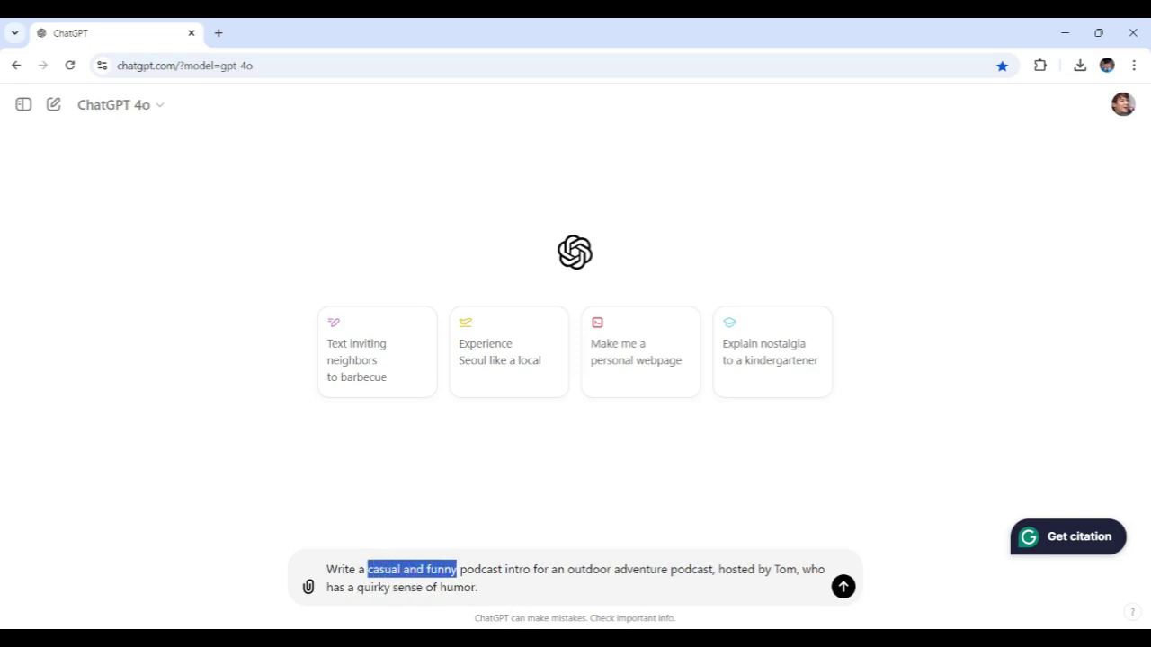
click(482, 588)
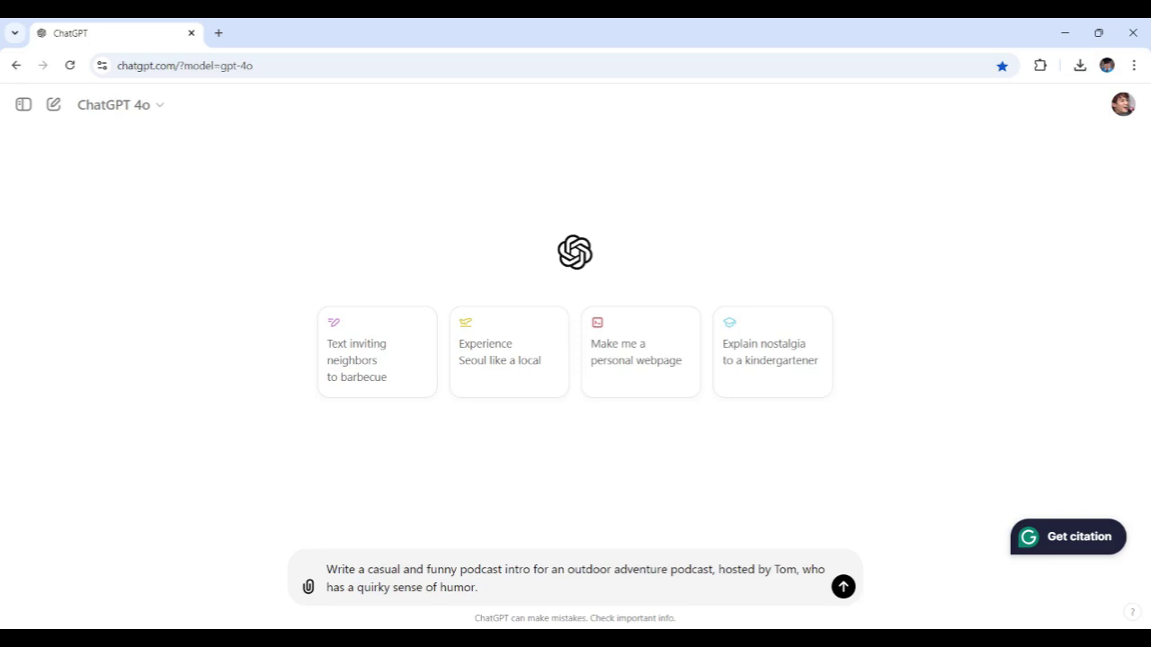
key(Return)
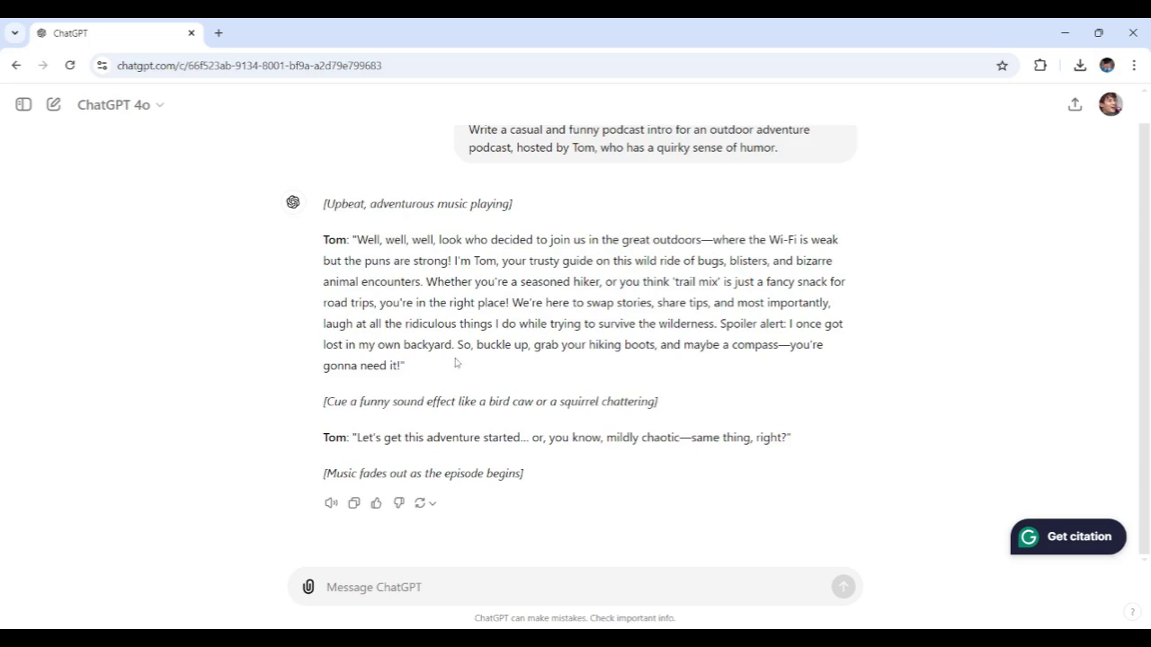
- Examine the outdoor adventure intro's sound effect cue, the host's main monologue and the closing line
key(shift+Return)
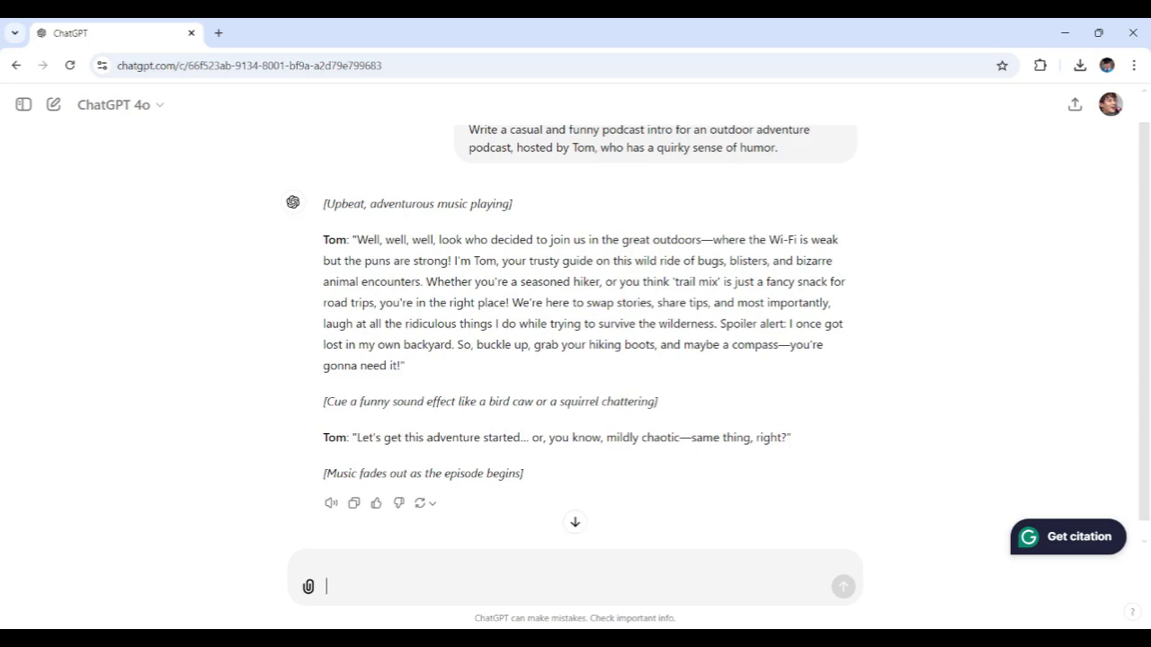
drag(326, 401, 668, 412)
click(668, 413)
triple_click(547, 293)
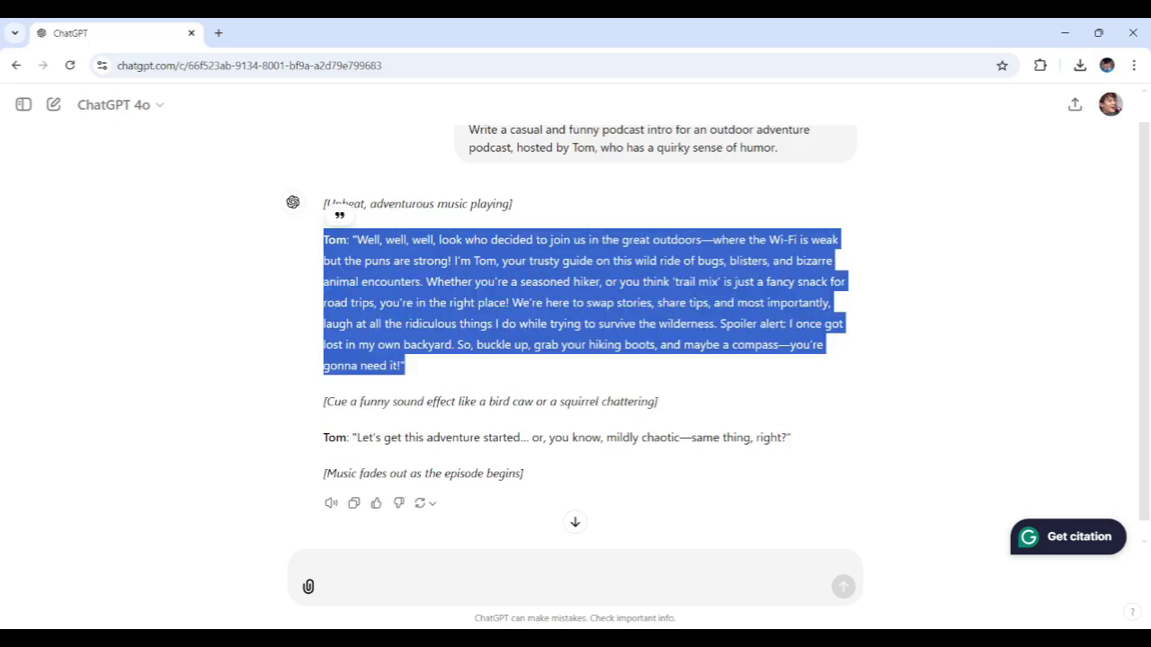
click(547, 296)
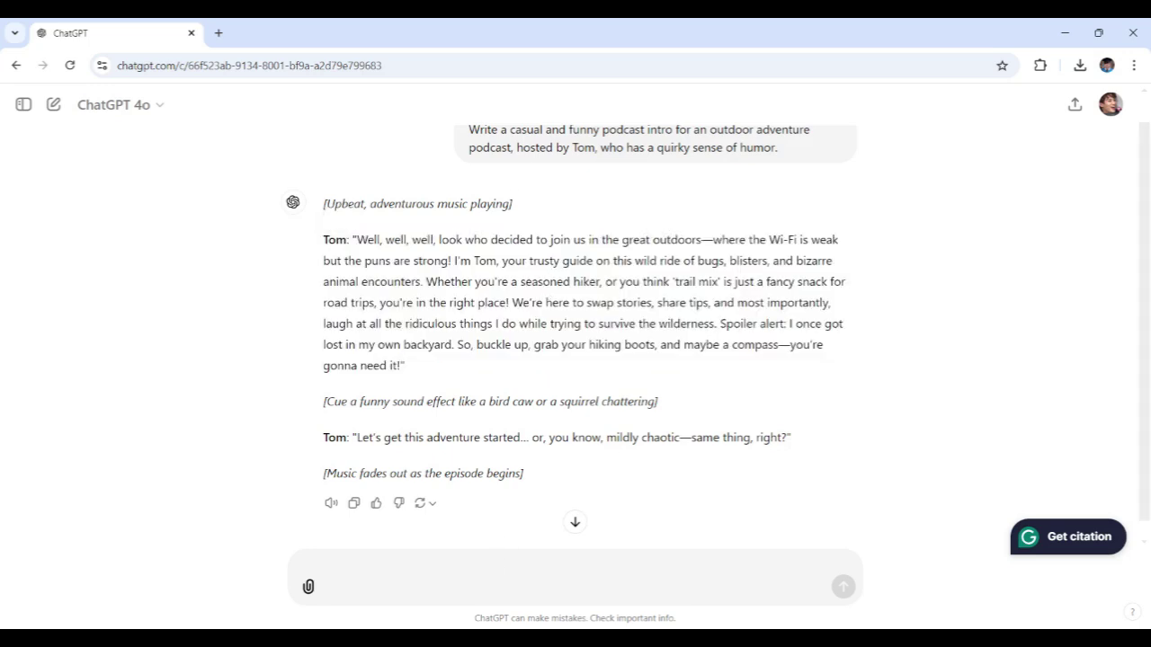
key(BackSpace)
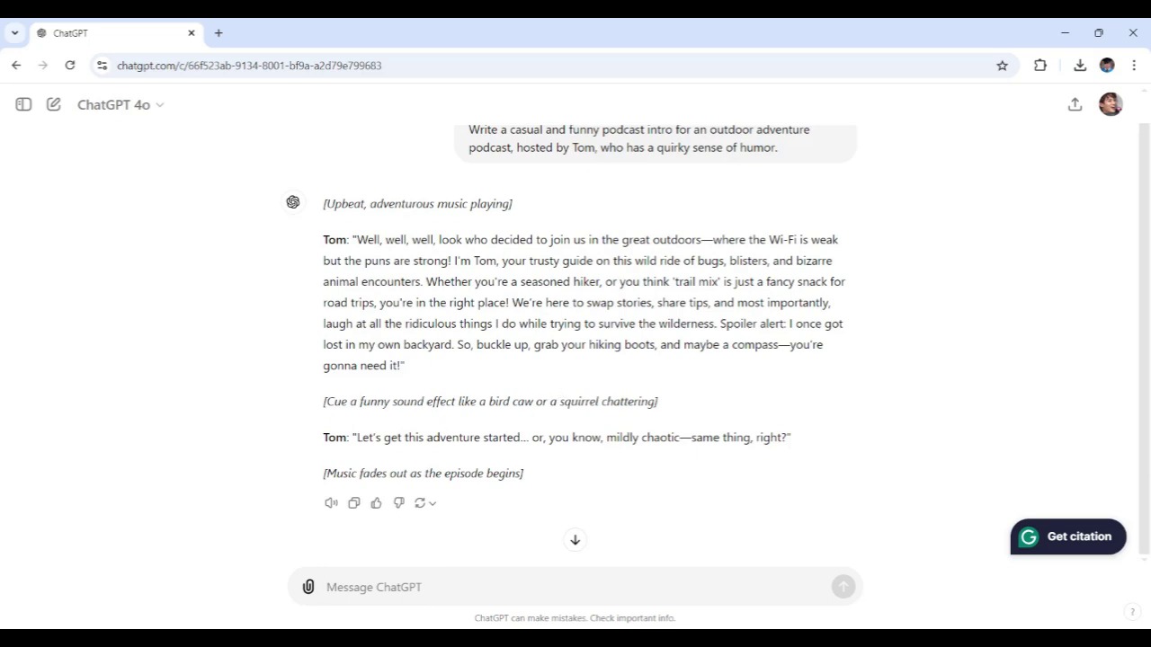
triple_click(445, 438)
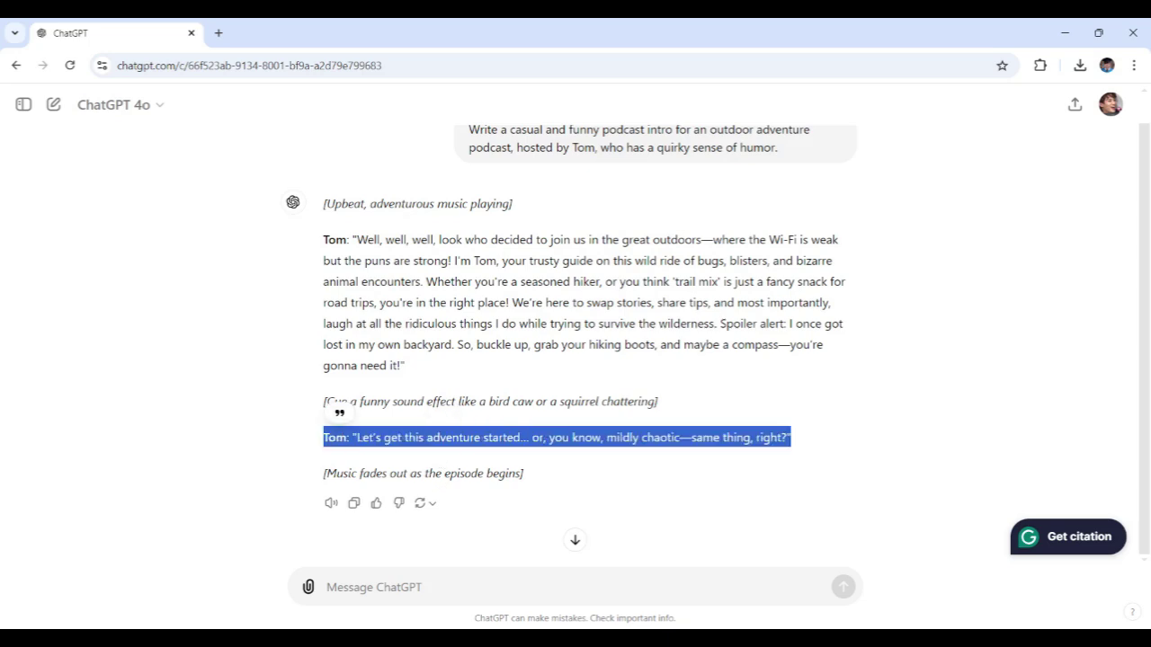
click(535, 456)
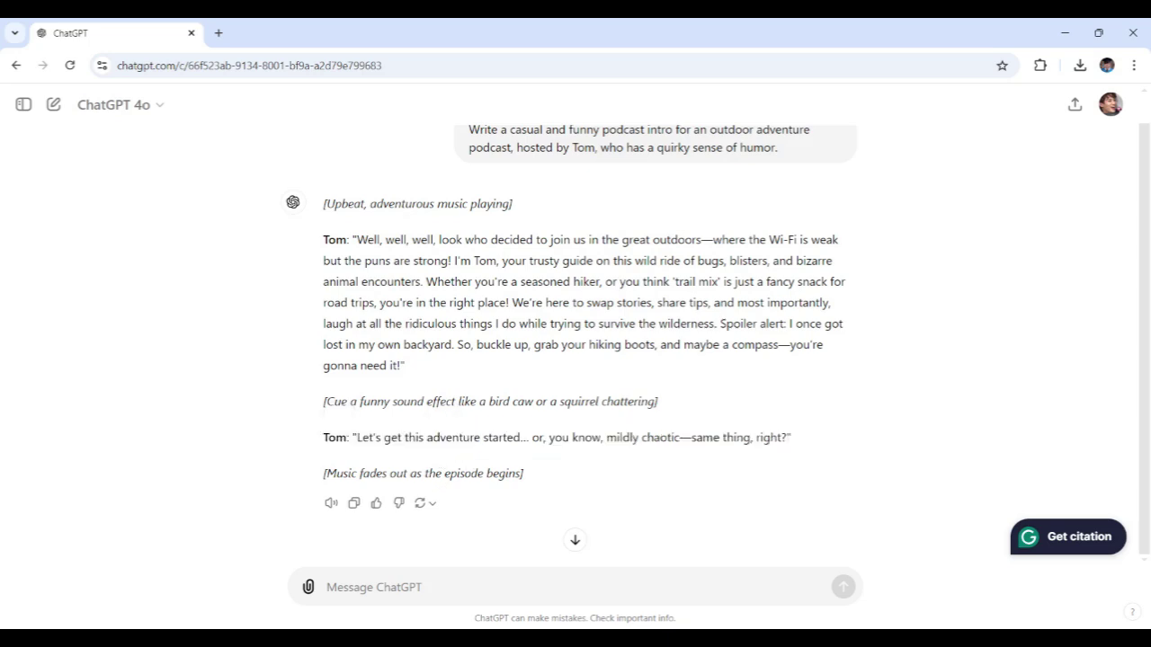